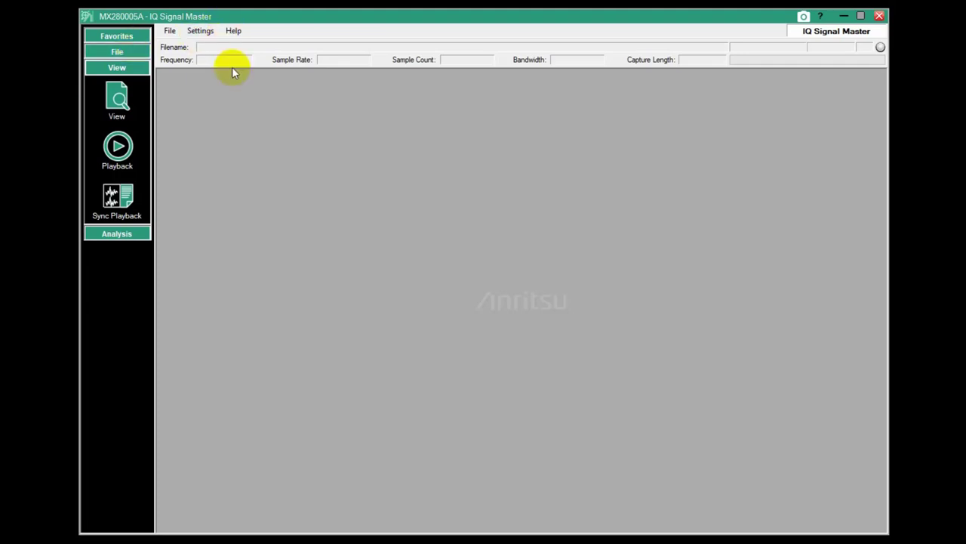
Step: Open Sync Playback from the View panel with the Unlock, Lock and Panic 315 MHz captures
{"action": "left_click", "coordinate": [91, 216]}
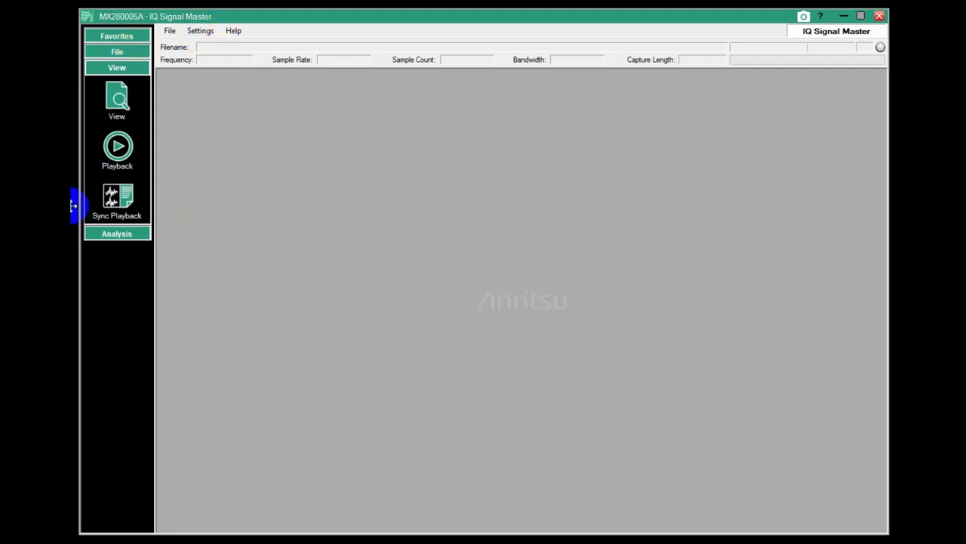
{"action": "left_click", "coordinate": [113, 200]}
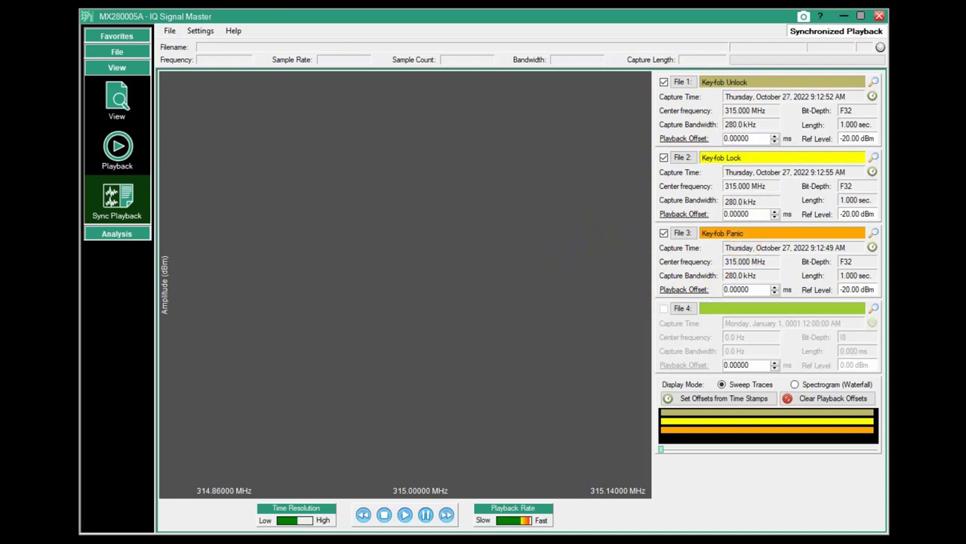
Step: Play the three key-fob captures together as sweep traces, then stop playback
{"action": "left_click", "coordinate": [406, 515]}
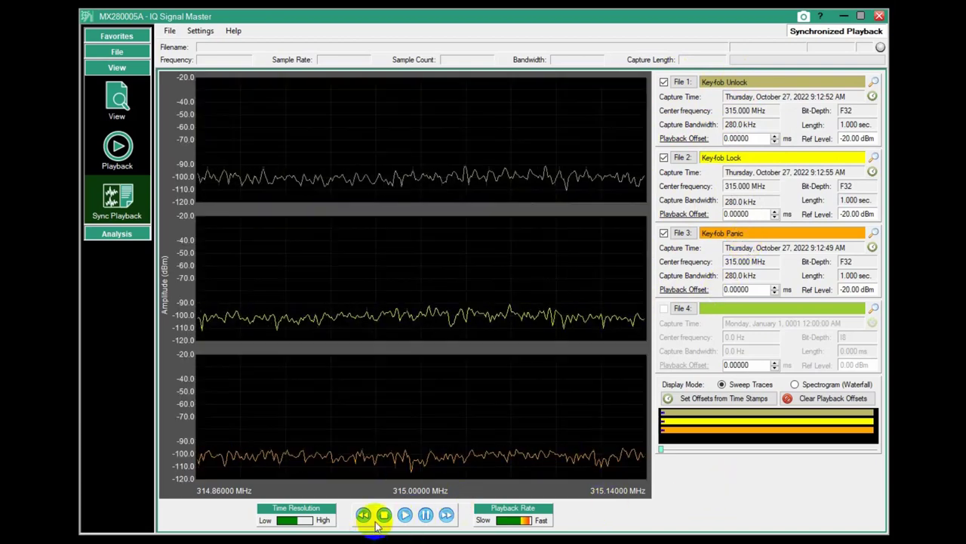
{"action": "left_click", "coordinate": [385, 514]}
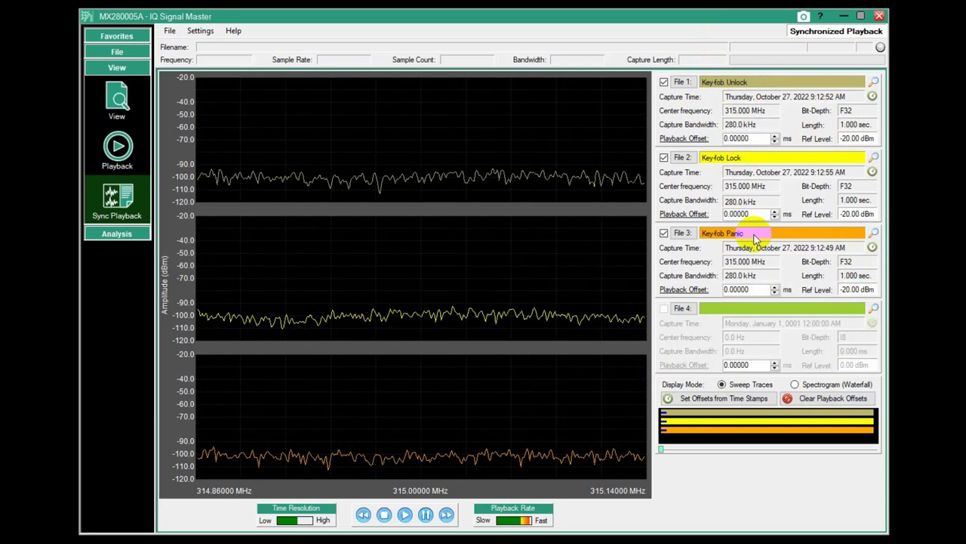
{"action": "mouse_move", "coordinate": [721, 233]}
{"action": "left_mouse_down"}
{"action": "mouse_move", "coordinate": [774, 249]}
{"action": "mouse_move", "coordinate": [729, 240]}
{"action": "left_mouse_up"}
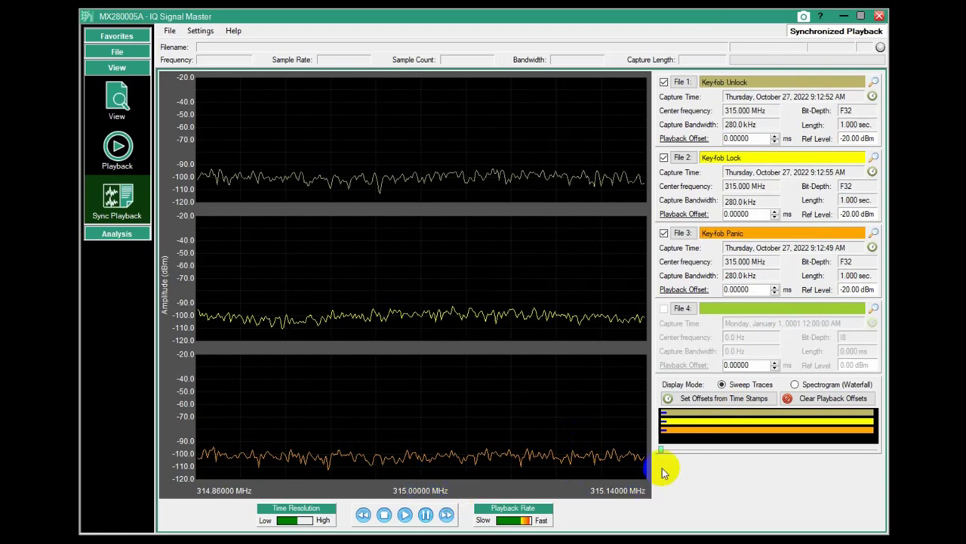
{"action": "left_click", "coordinate": [564, 472]}
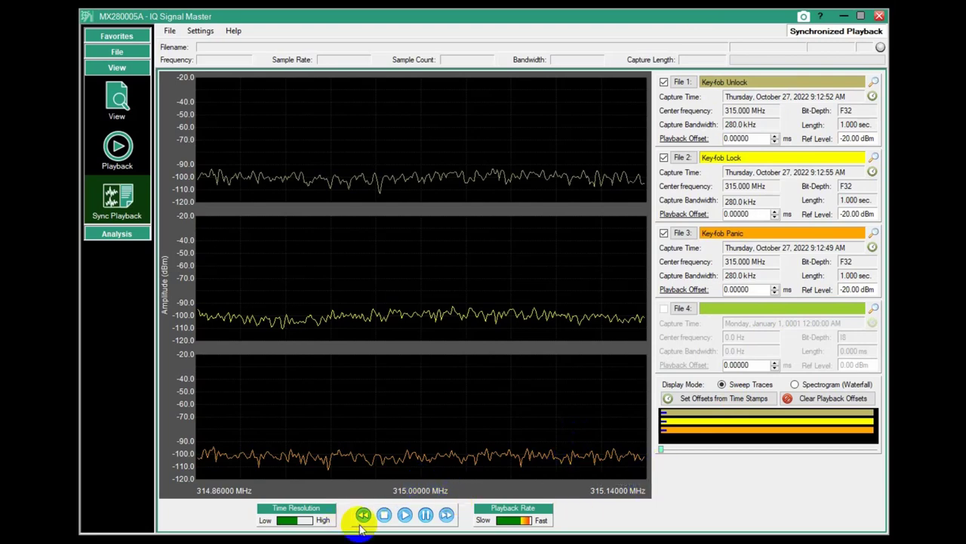
Step: Rewind, replay the captures once more, then stop and return to the timeline start
{"action": "left_click", "coordinate": [405, 514]}
{"action": "left_click", "coordinate": [385, 313]}
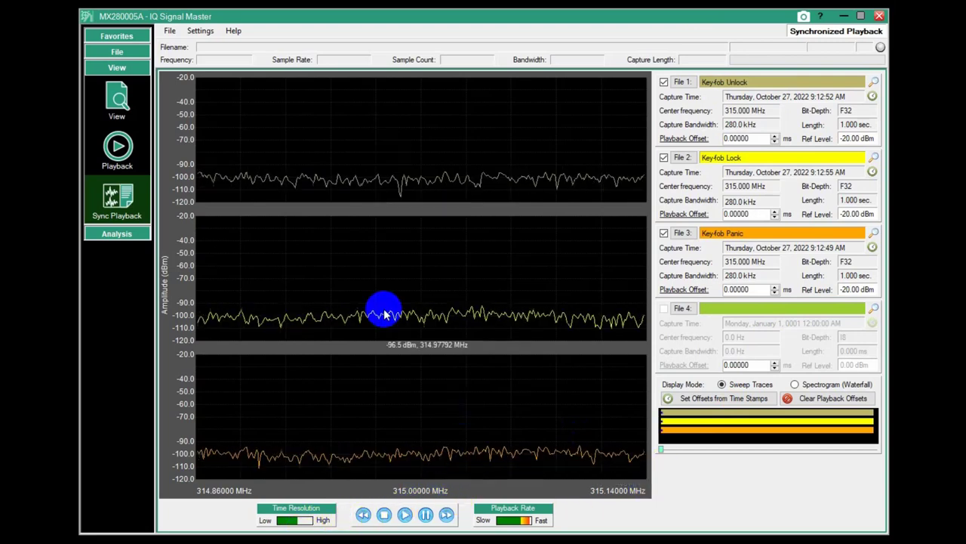
{"action": "left_click", "coordinate": [383, 518]}
{"action": "left_click", "coordinate": [662, 448]}
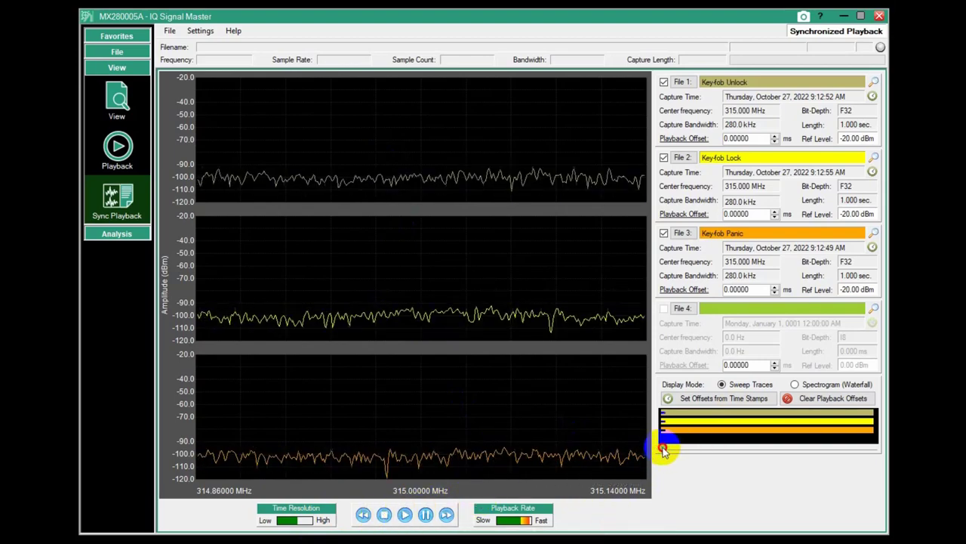
Step: Move playback to the burst position and set File 3's offset to 213.02220 ms
{"action": "mouse_move", "coordinate": [662, 448]}
{"action": "left_mouse_down"}
{"action": "mouse_move", "coordinate": [837, 441]}
{"action": "mouse_move", "coordinate": [694, 445]}
{"action": "mouse_move", "coordinate": [722, 444]}
{"action": "left_mouse_up"}
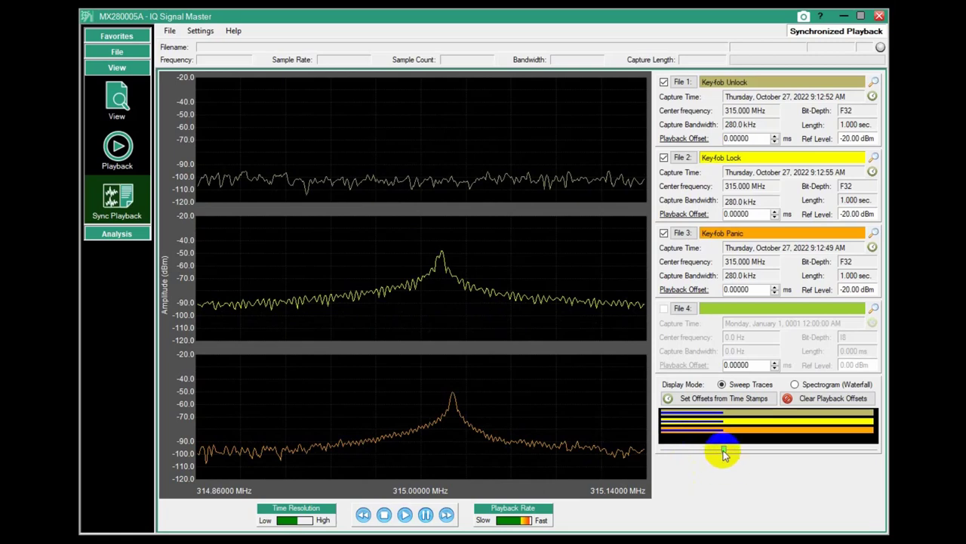
{"action": "left_click_drag", "start_coordinate": [727, 452], "coordinate": [702, 454]}
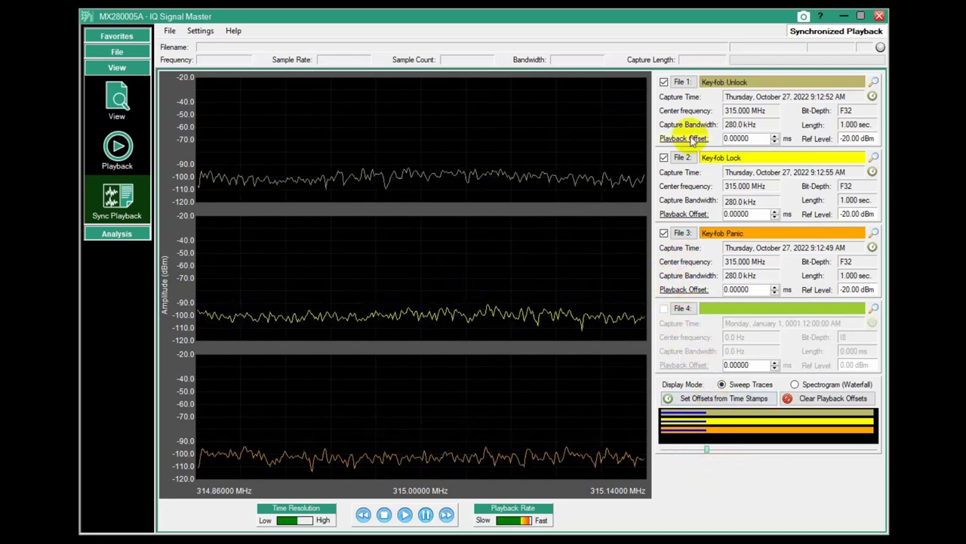
{"action": "left_click", "coordinate": [668, 292]}
Step: Set File 2 and File 1 offsets to 283.04440 and 423.06670 ms, then play the aligned captures
{"action": "left_click_drag", "start_coordinate": [706, 449], "coordinate": [720, 453]}
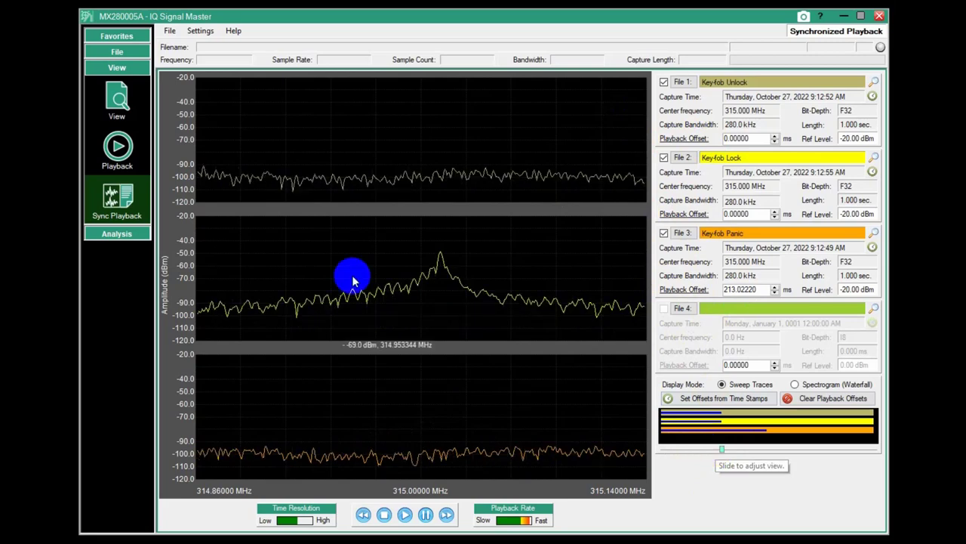
{"action": "left_click", "coordinate": [670, 214]}
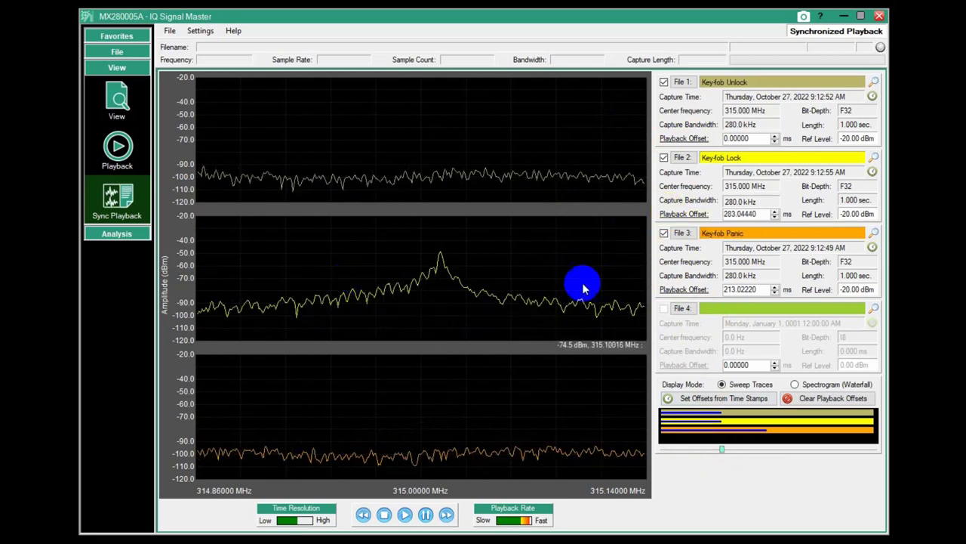
{"action": "left_click", "coordinate": [734, 452]}
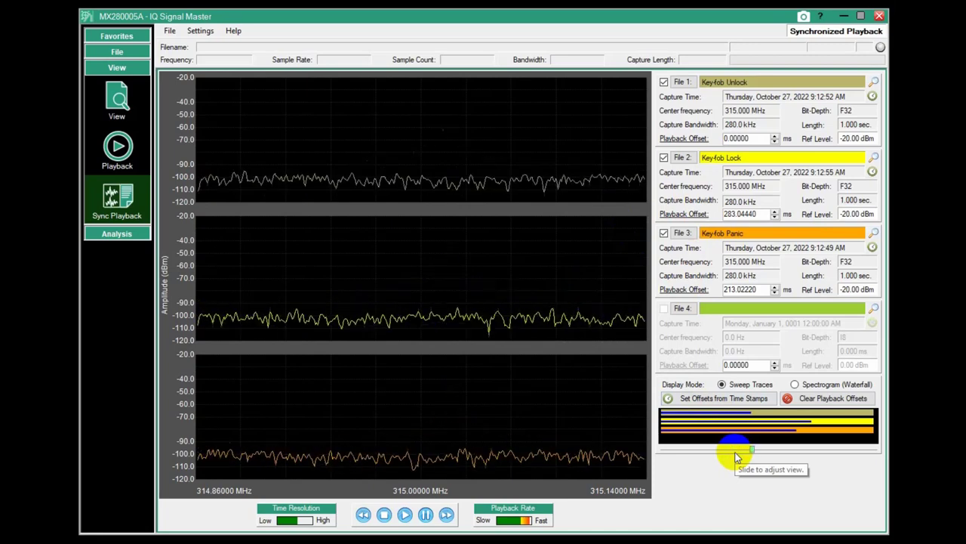
{"action": "left_click", "coordinate": [678, 139]}
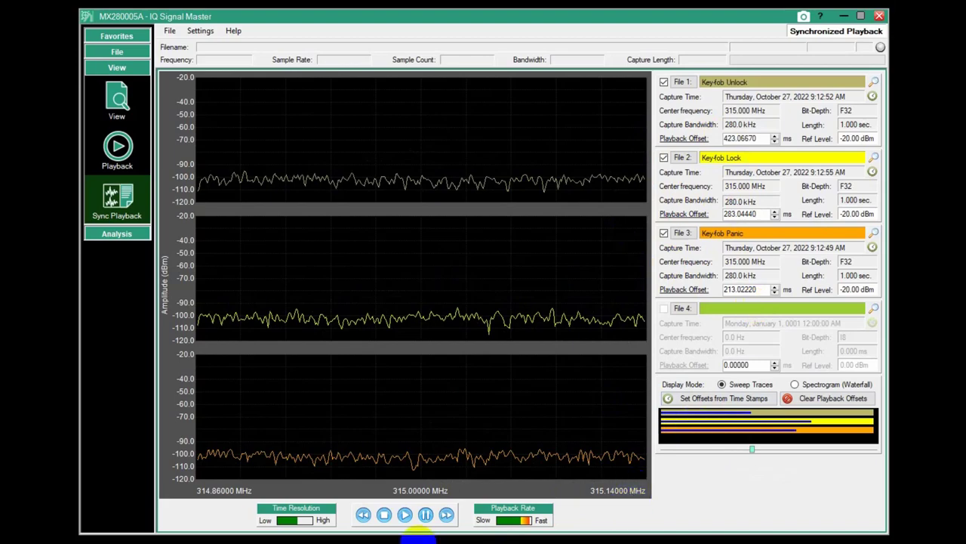
{"action": "left_click", "coordinate": [406, 517]}
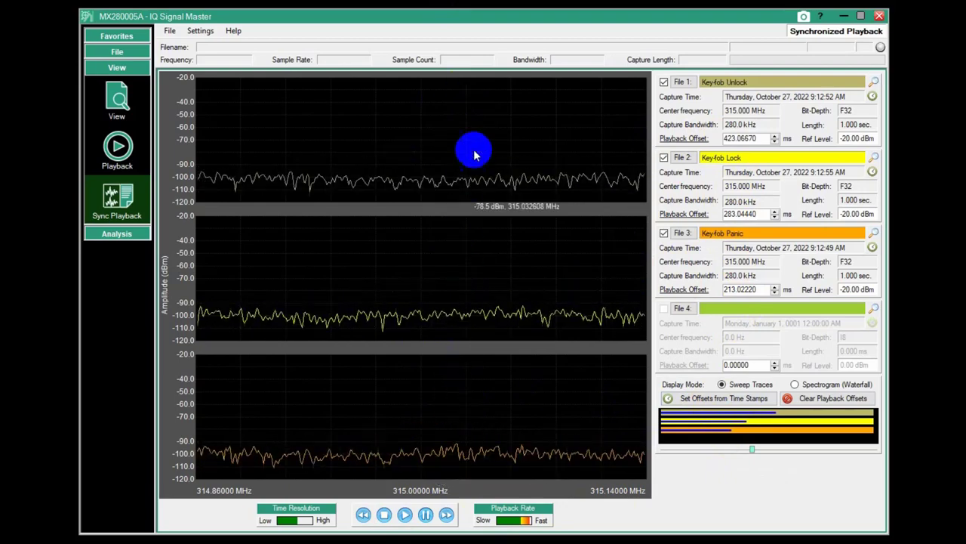
Step: Select the Spectrogram (Waterfall) display mode for the aligned key-fob captures
{"action": "left_click", "coordinate": [474, 319]}
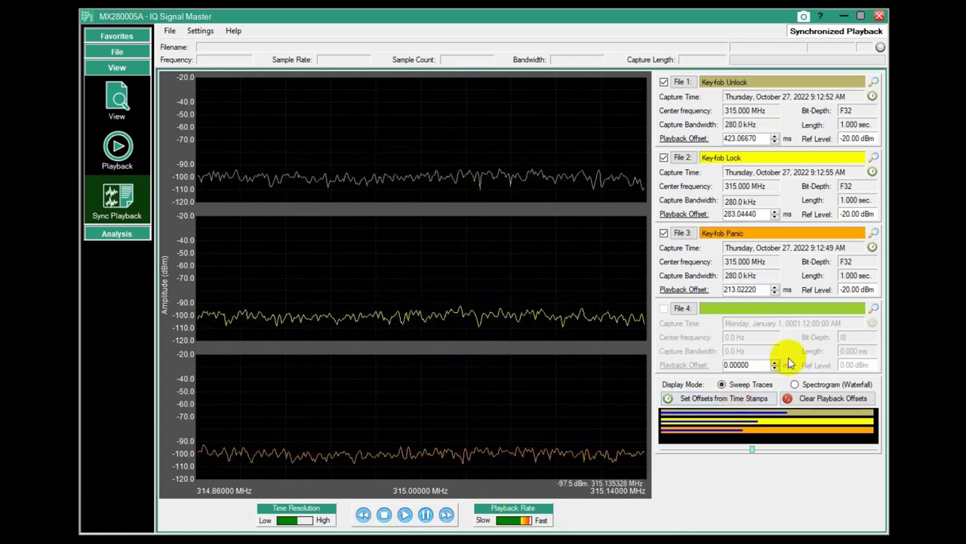
Step: Show the aligned captures as spectrogram waterfalls and play them together at 315 MHz
{"action": "left_click", "coordinate": [795, 384]}
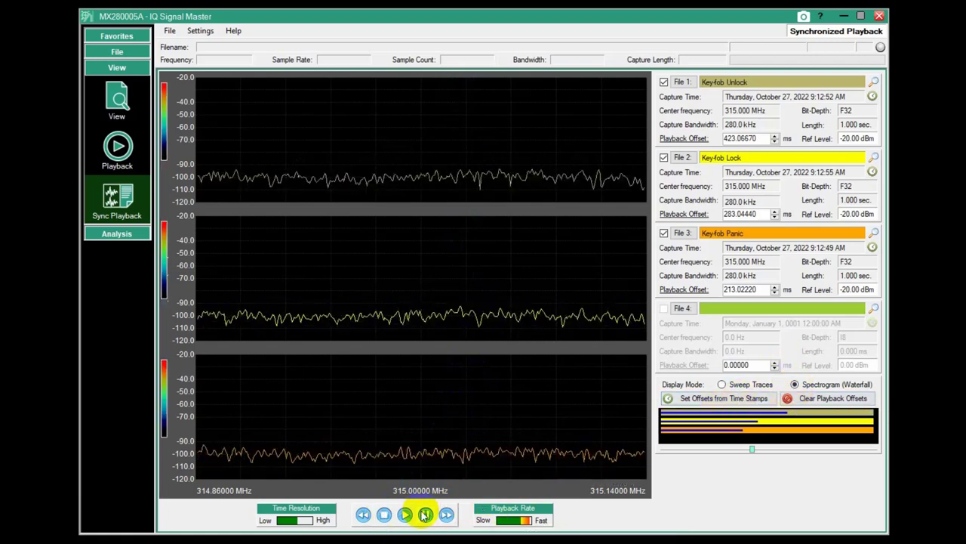
{"action": "left_click", "coordinate": [425, 514]}
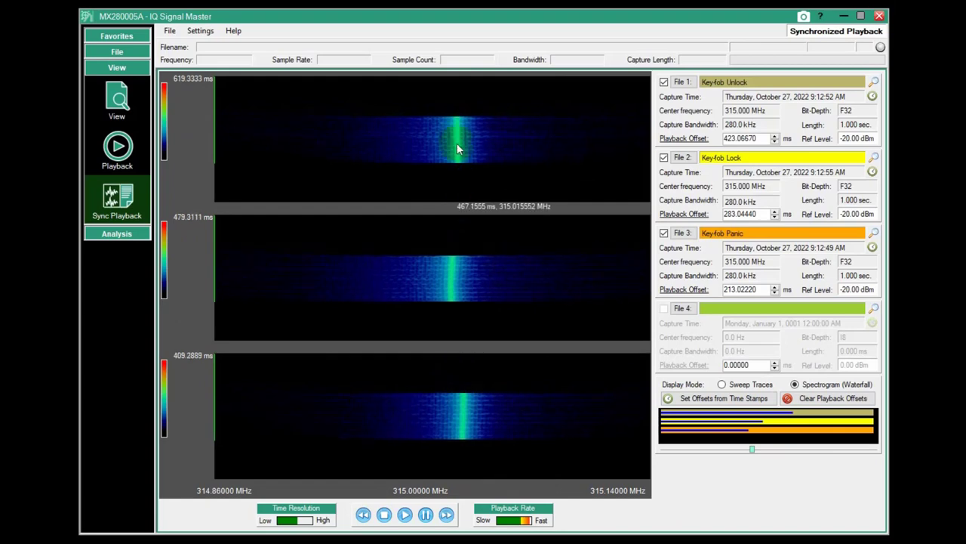
{"action": "left_click_drag", "start_coordinate": [458, 363], "coordinate": [437, 330]}
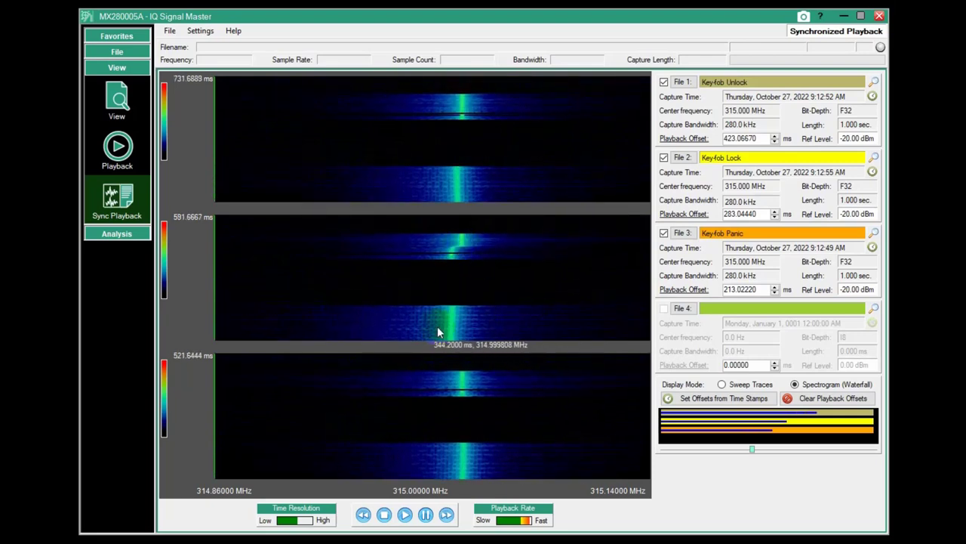
{"action": "left_click_drag", "start_coordinate": [504, 412], "coordinate": [453, 483]}
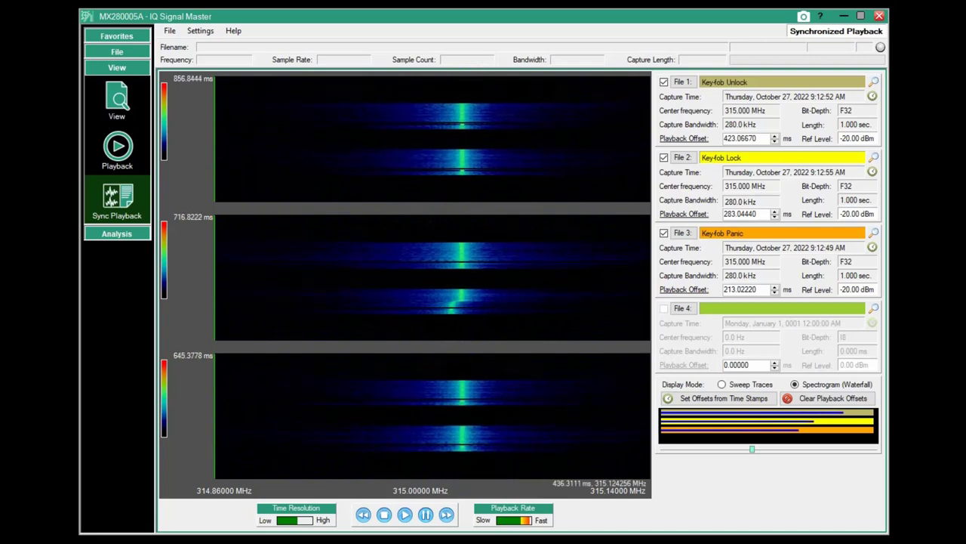
Step: Open the Key-fob Unlock capture and step through its points of interest
{"action": "left_click", "coordinate": [875, 81]}
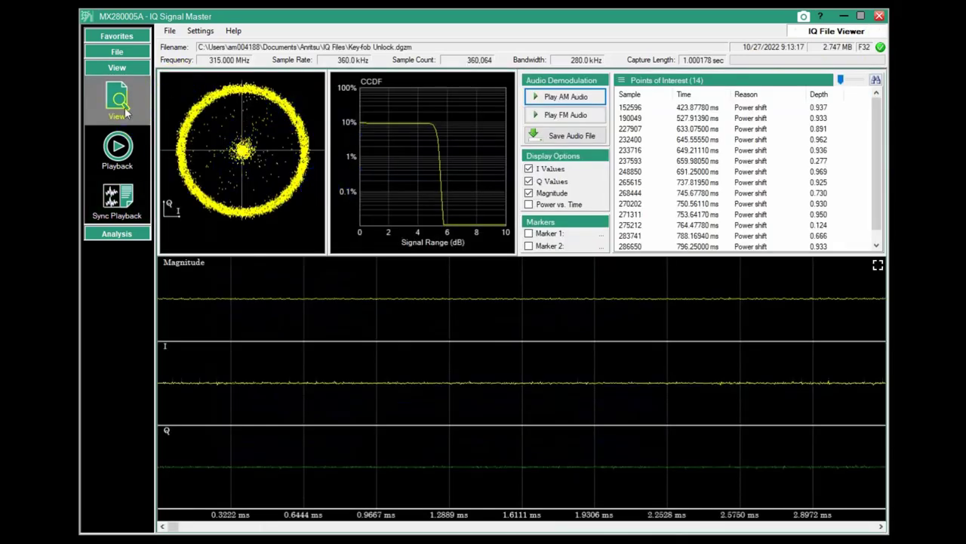
{"action": "left_click", "coordinate": [711, 263]}
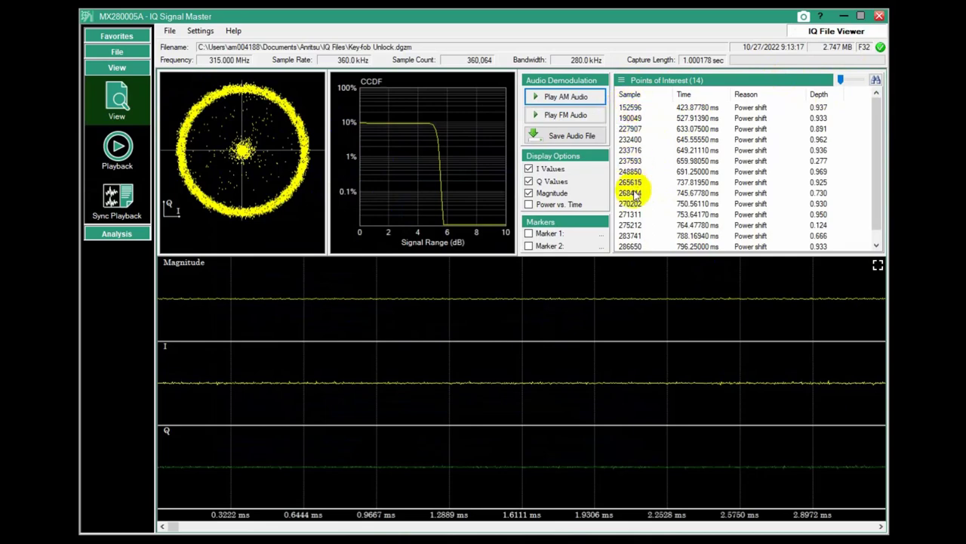
{"action": "left_click", "coordinate": [386, 315]}
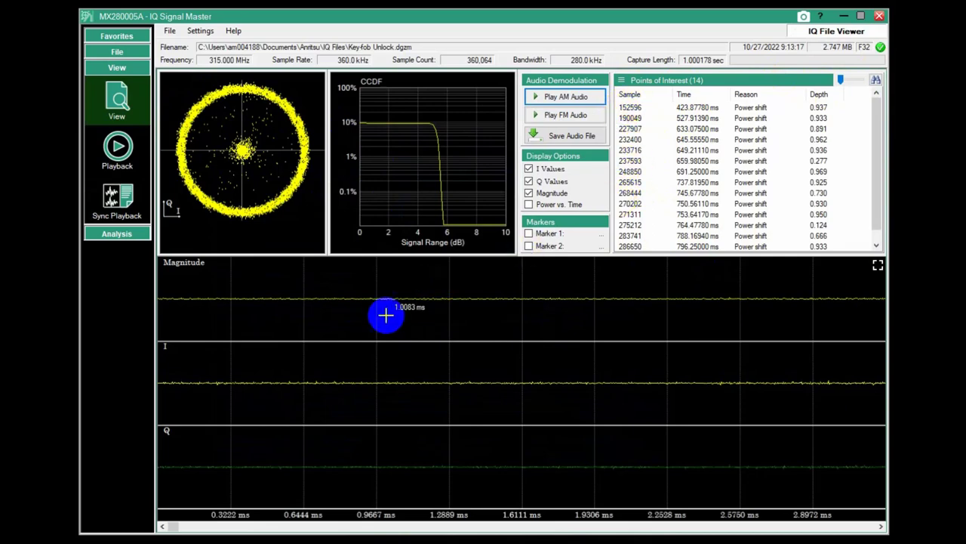
{"action": "left_click", "coordinate": [633, 108]}
{"action": "left_click", "coordinate": [631, 118]}
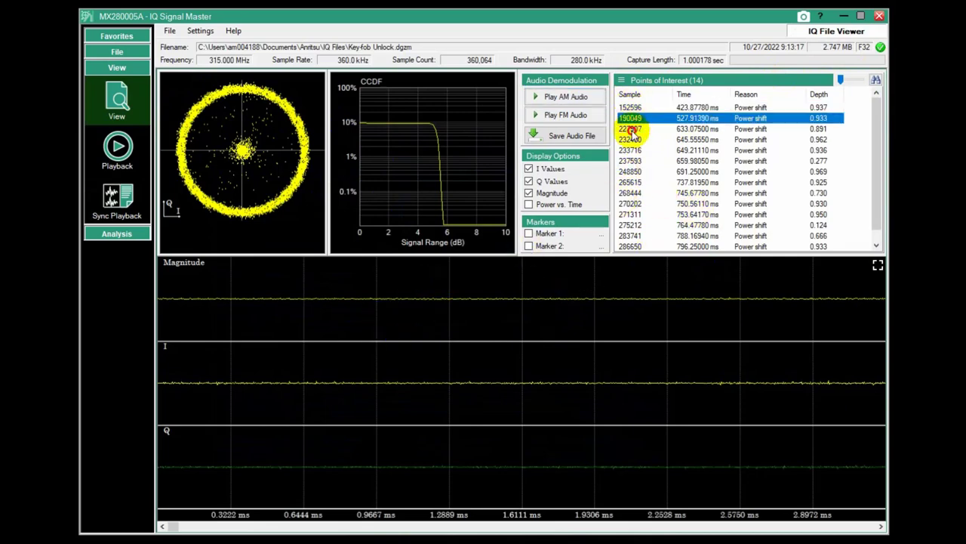
{"action": "left_click", "coordinate": [630, 149]}
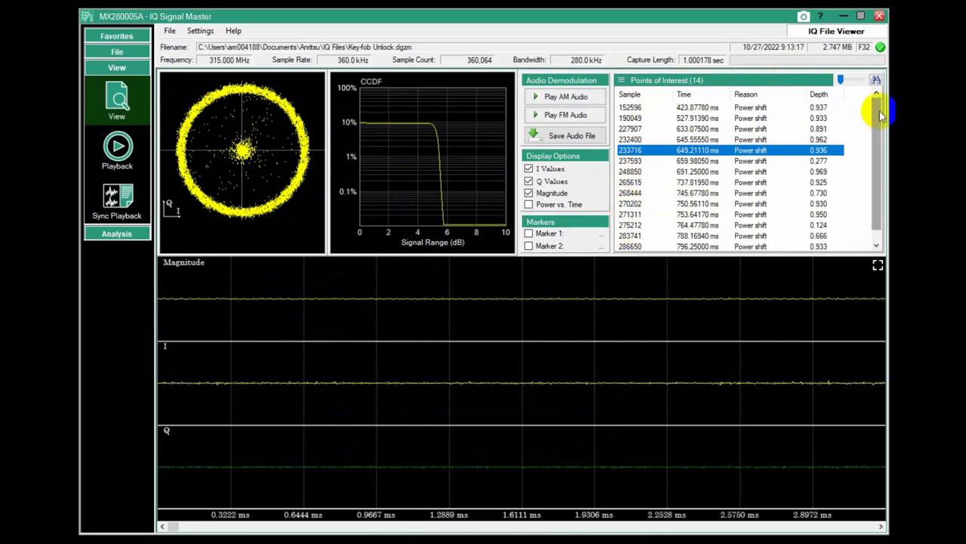
{"action": "scroll", "coordinate": [868, 143], "scroll_direction": "down", "scroll_amount": 1}
{"action": "scroll", "coordinate": [864, 121], "scroll_direction": "up", "scroll_amount": 1}
Step: Re-run the points-of-interest search, jump to the power shift at 232501, and return to Sync Playback
{"action": "left_click", "coordinate": [876, 79]}
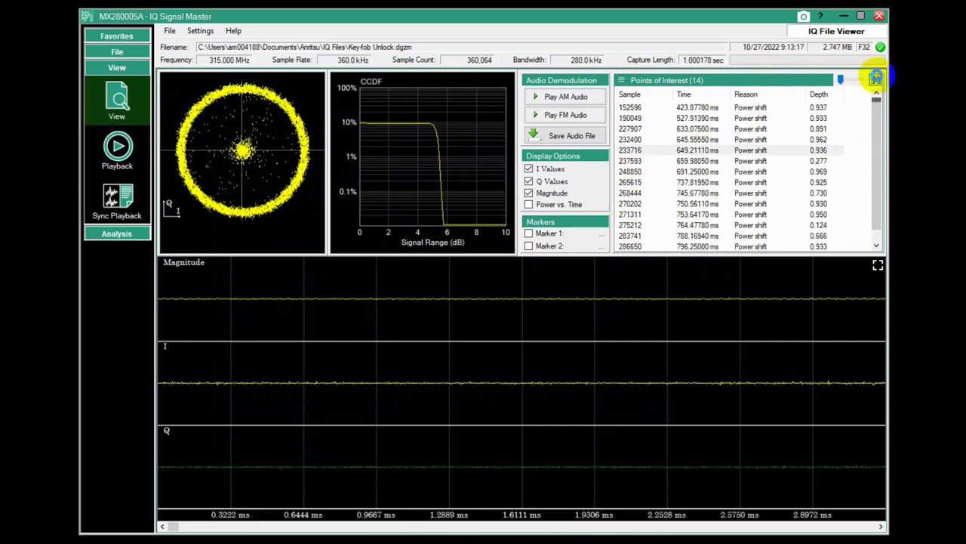
{"action": "left_click", "coordinate": [625, 107]}
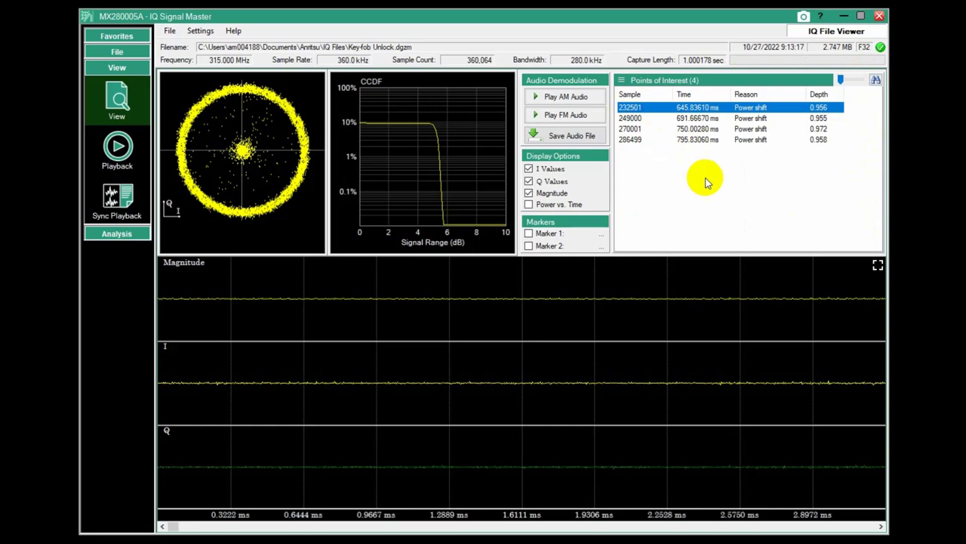
{"action": "double_click", "coordinate": [630, 108]}
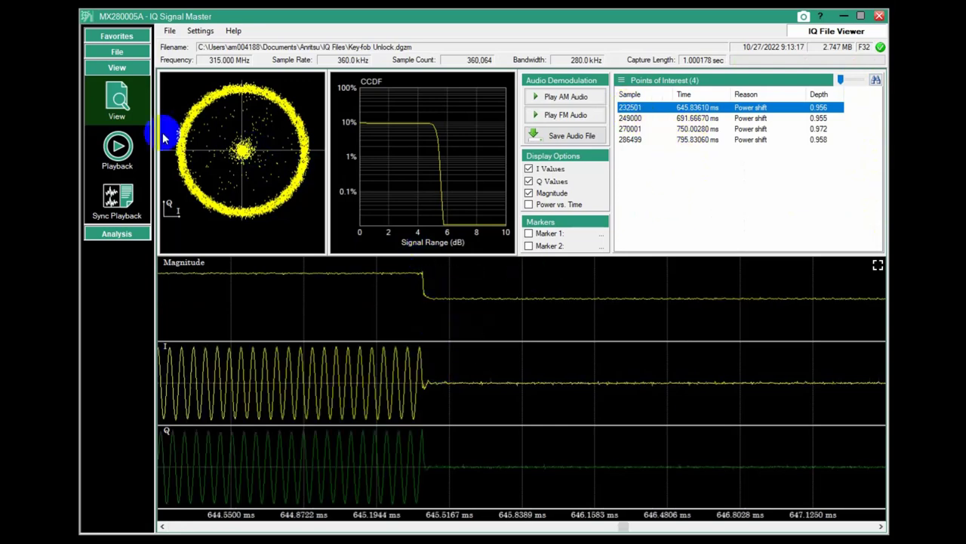
{"action": "left_click", "coordinate": [117, 200]}
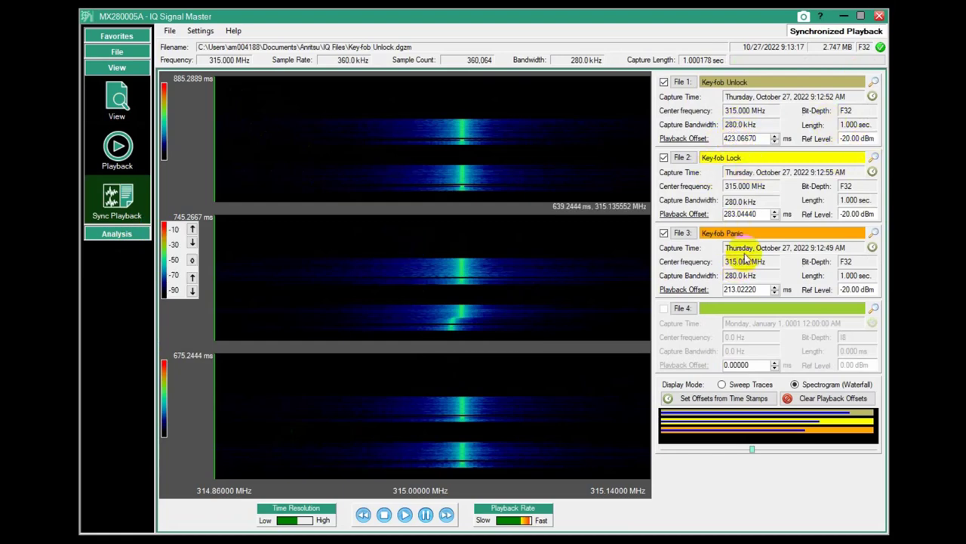
{"action": "left_click", "coordinate": [517, 491]}
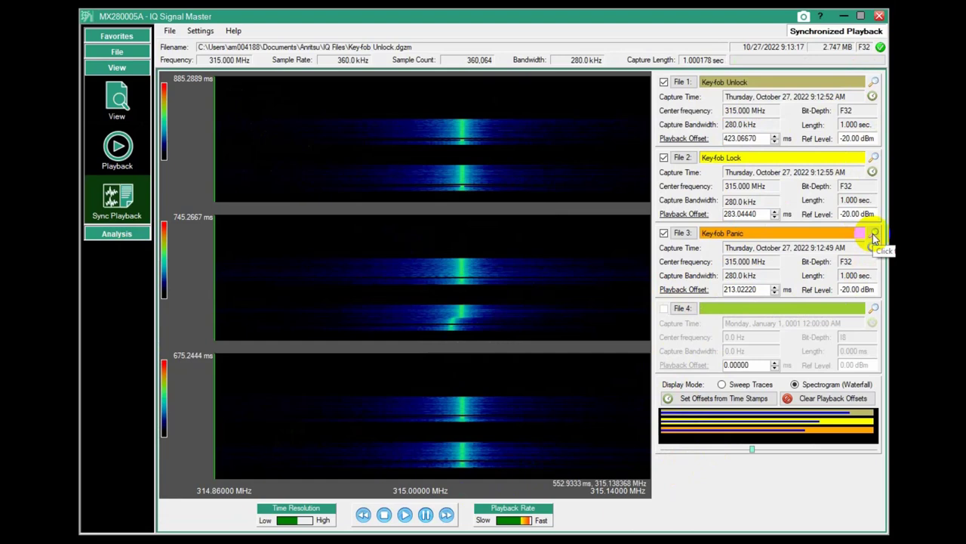
{"action": "left_click", "coordinate": [723, 444]}
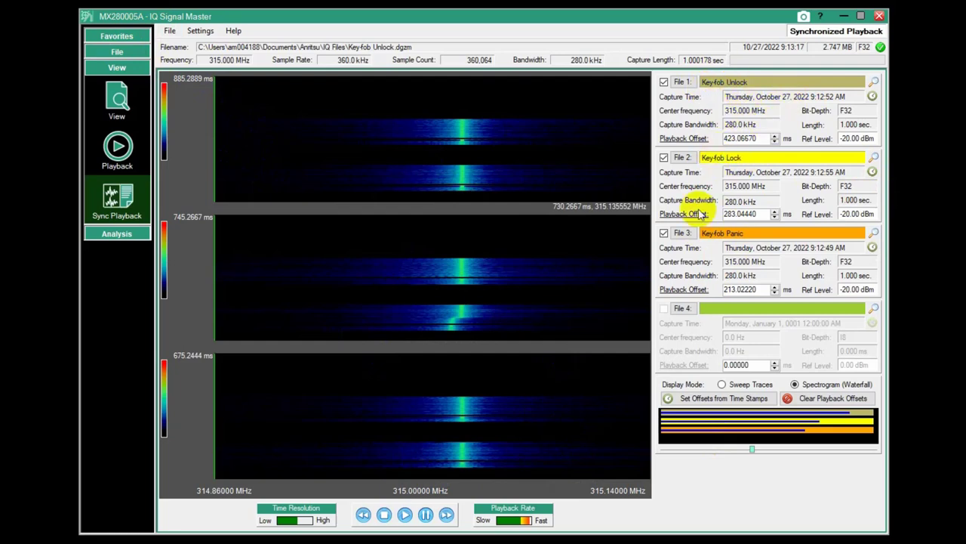
Step: Load the saved .dfs file set of 12B, 12C and 12D RSM 885 MHz captures, dismissing the missing-file error
{"action": "left_click", "coordinate": [170, 32]}
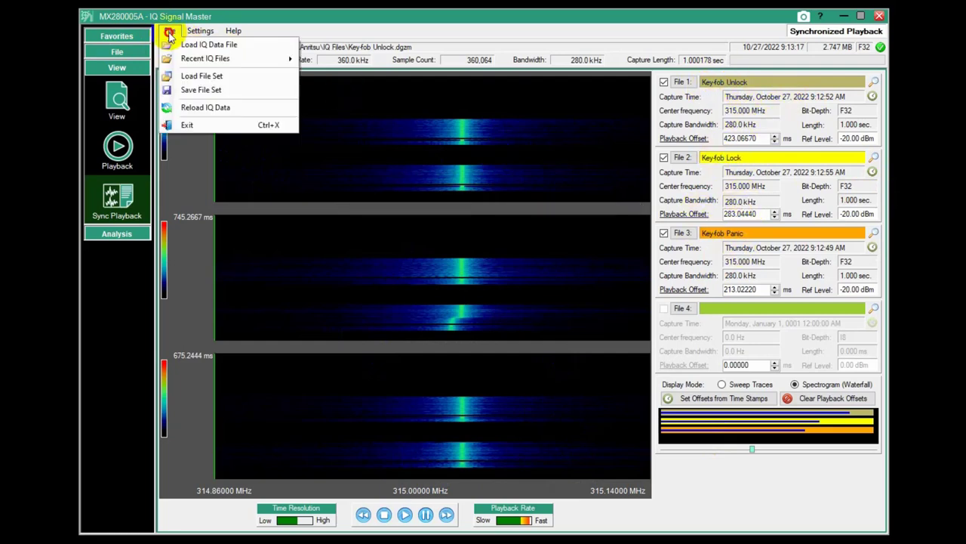
{"action": "left_click", "coordinate": [399, 214]}
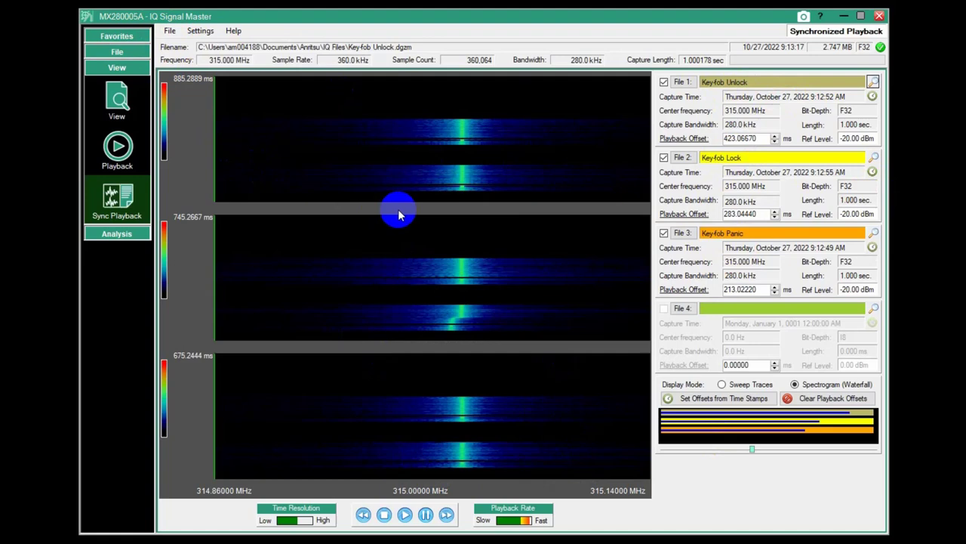
{"action": "double_click", "coordinate": [302, 190]}
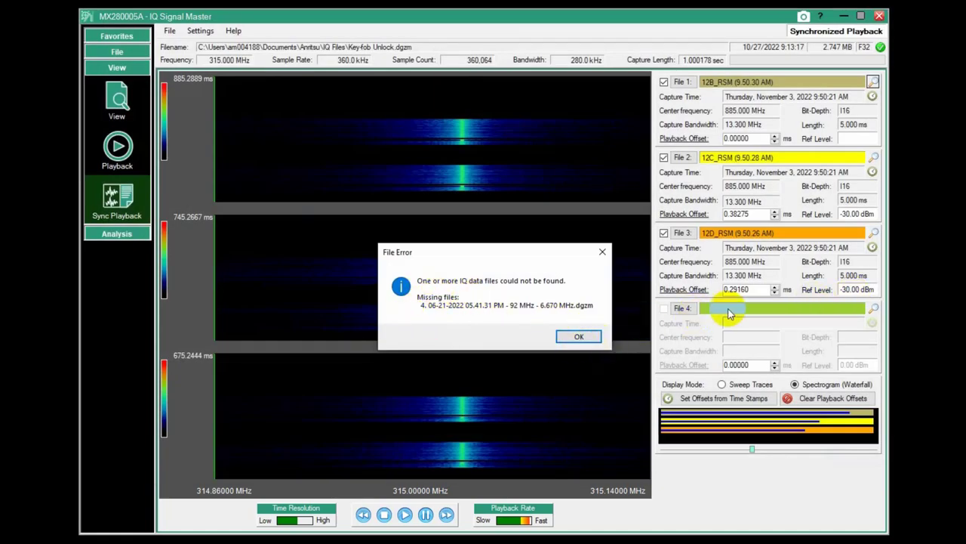
{"action": "left_click", "coordinate": [574, 338]}
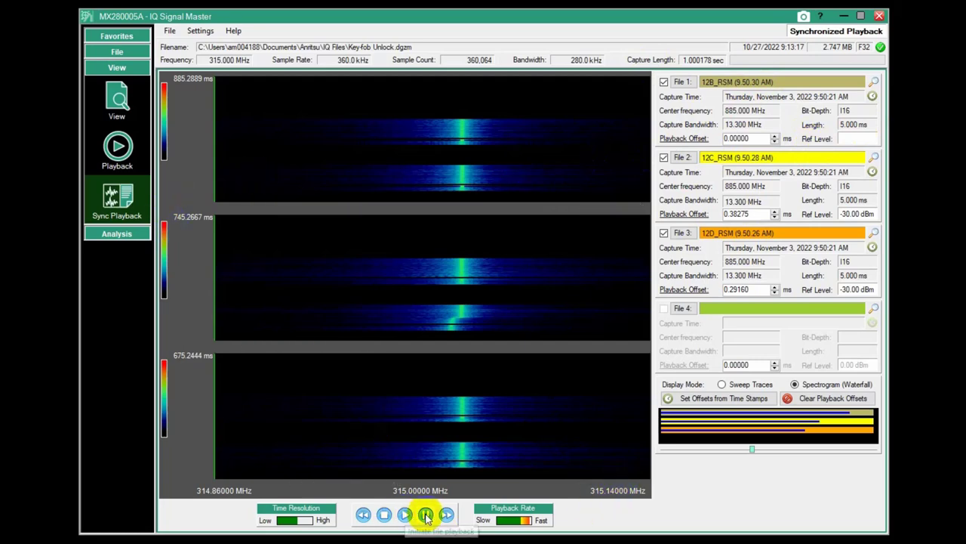
Step: Clear all playback offsets to 0.00000 ms and replay the three RSM waterfalls
{"action": "left_click", "coordinate": [830, 398]}
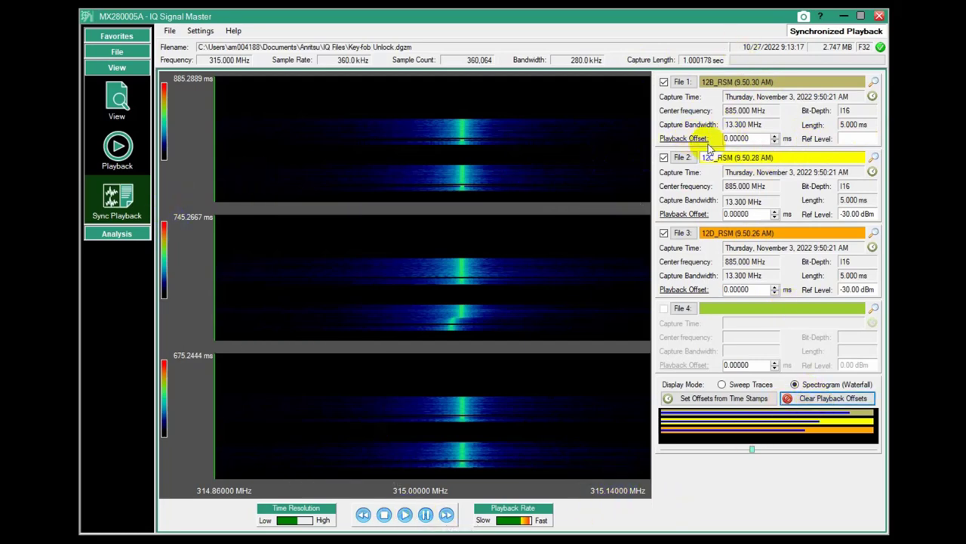
{"action": "left_click", "coordinate": [406, 514]}
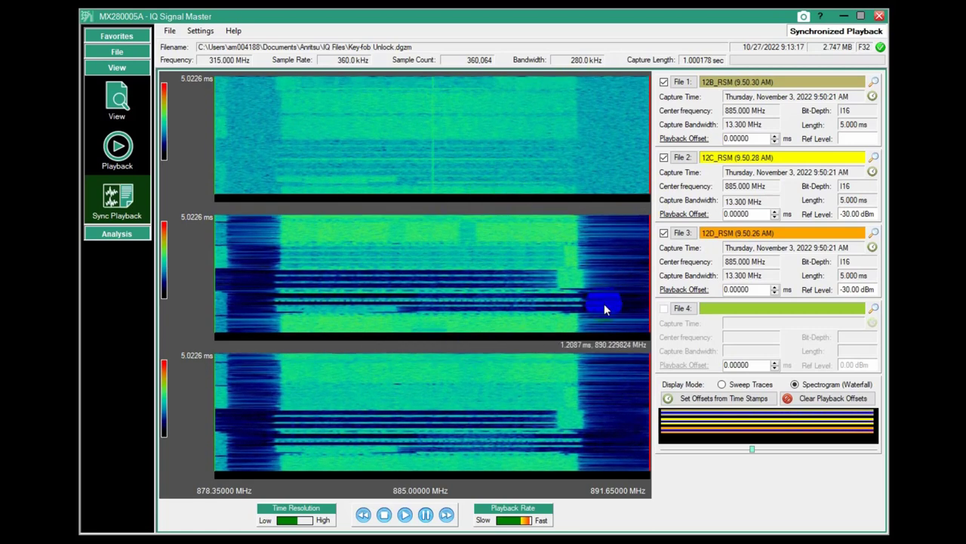
{"action": "left_click", "coordinate": [395, 346]}
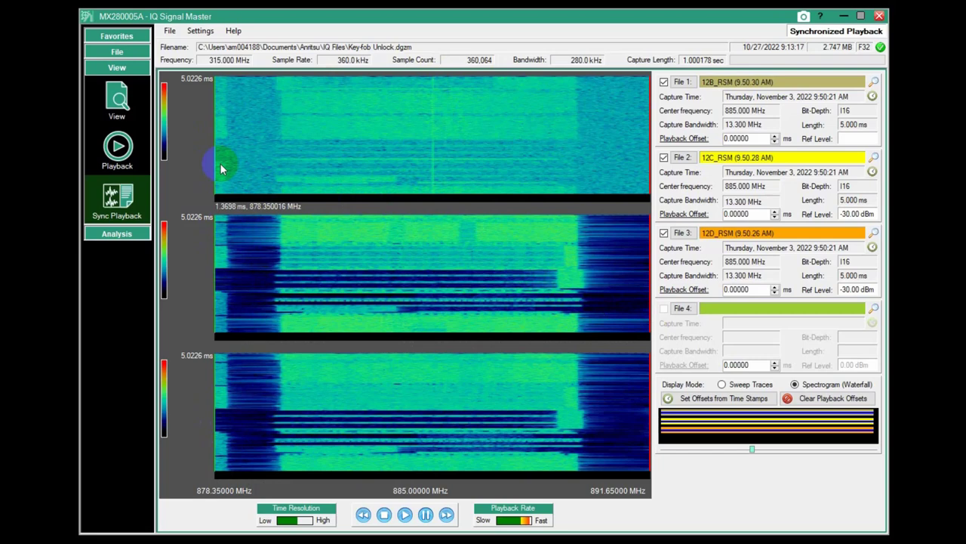
{"action": "left_click", "coordinate": [119, 52]}
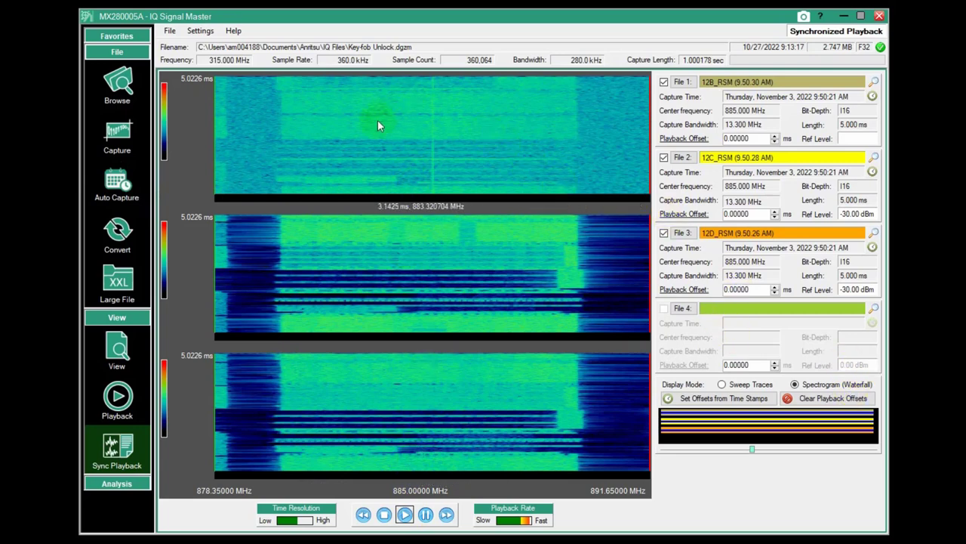
{"action": "left_click", "coordinate": [94, 127]}
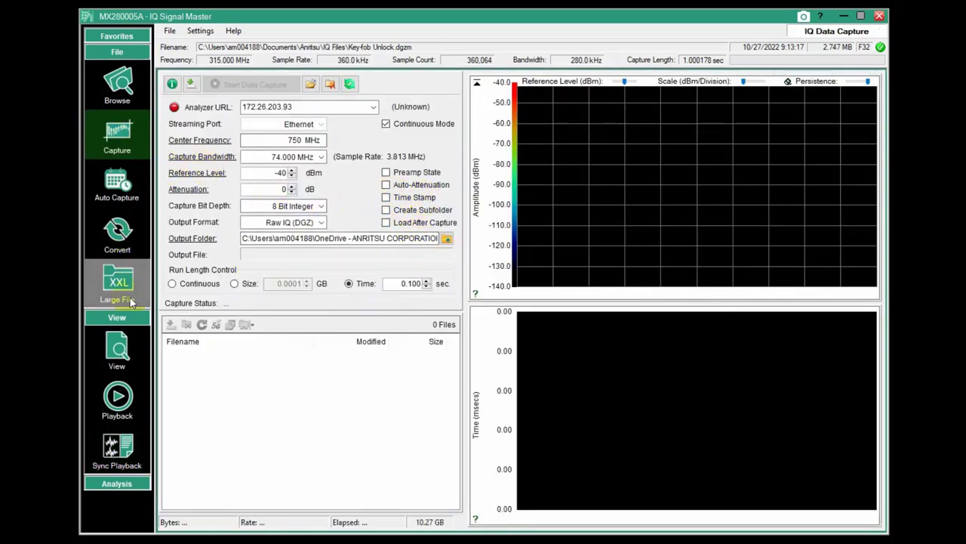
{"action": "left_click", "coordinate": [119, 448]}
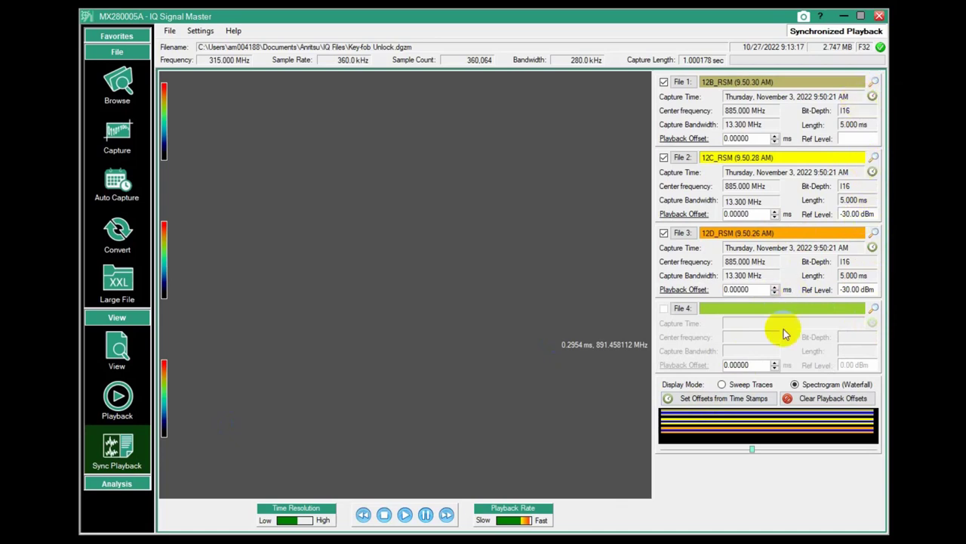
Step: Set offsets from time stamps (Files 2 and 3: 0.38275, 0.29160 ms) and replay the waterfalls
{"action": "left_click", "coordinate": [704, 400]}
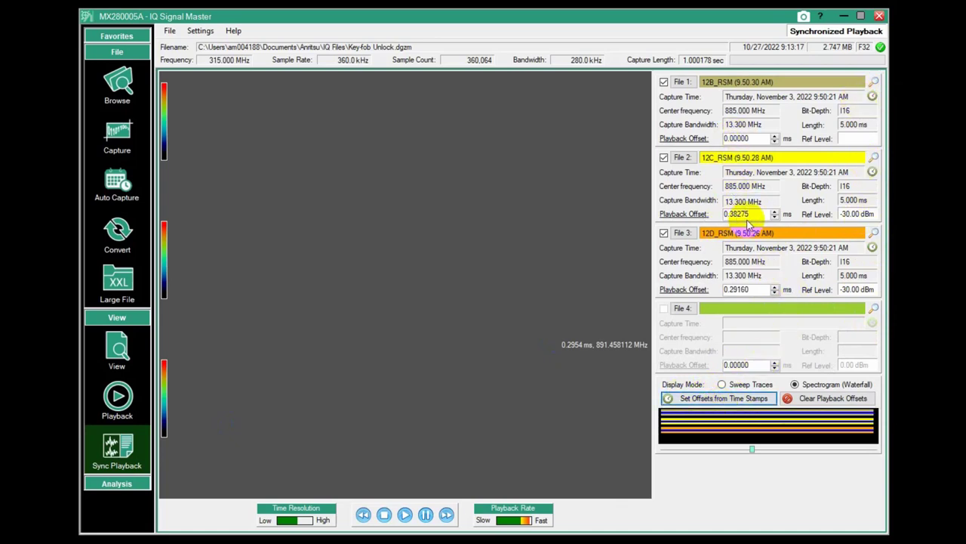
{"action": "left_click", "coordinate": [405, 514]}
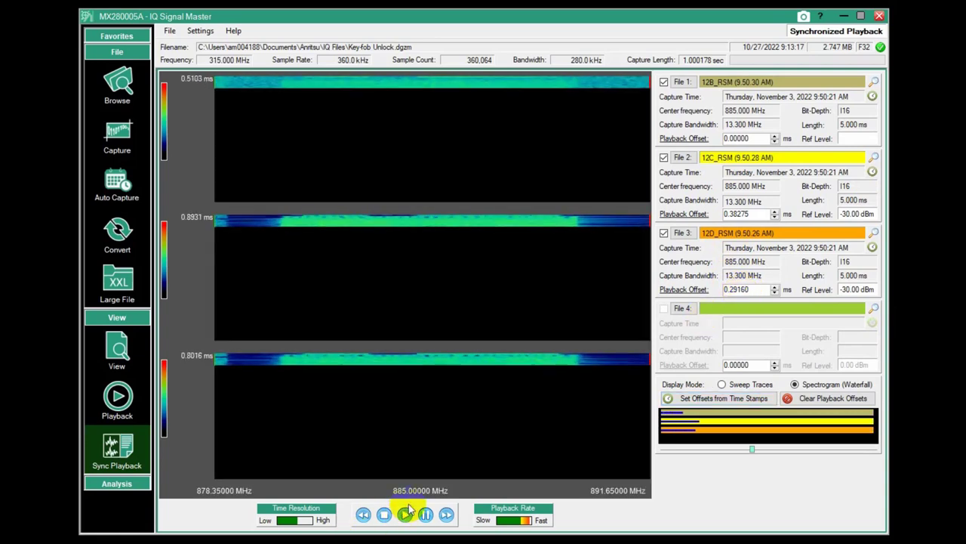